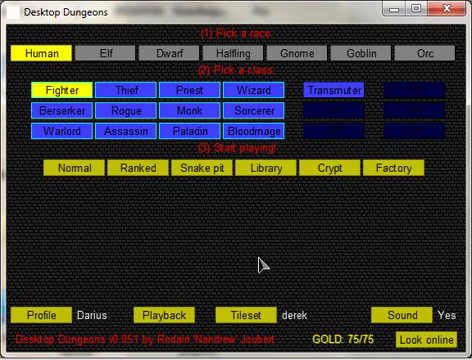
pyautogui.moveTo(161, 315)
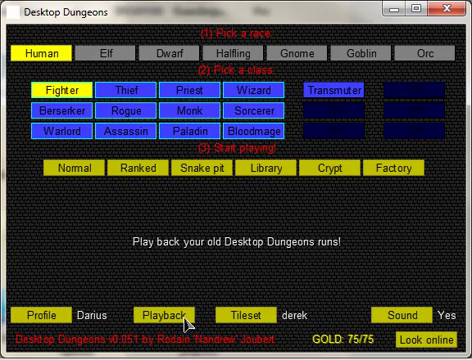
# Start the Playback replay and advance the hero two tiles right along the corridor
pyautogui.click(186, 320)
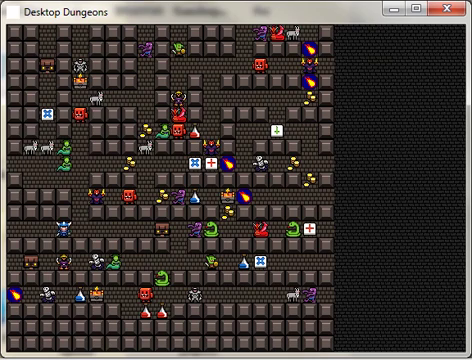
pyautogui.press('Right')
pyautogui.press('Right')
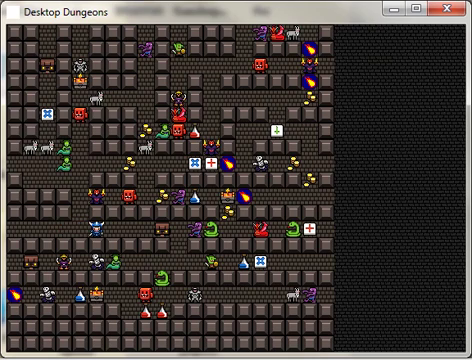
pyautogui.press('Right')
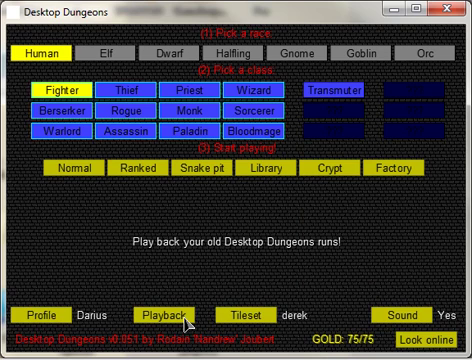